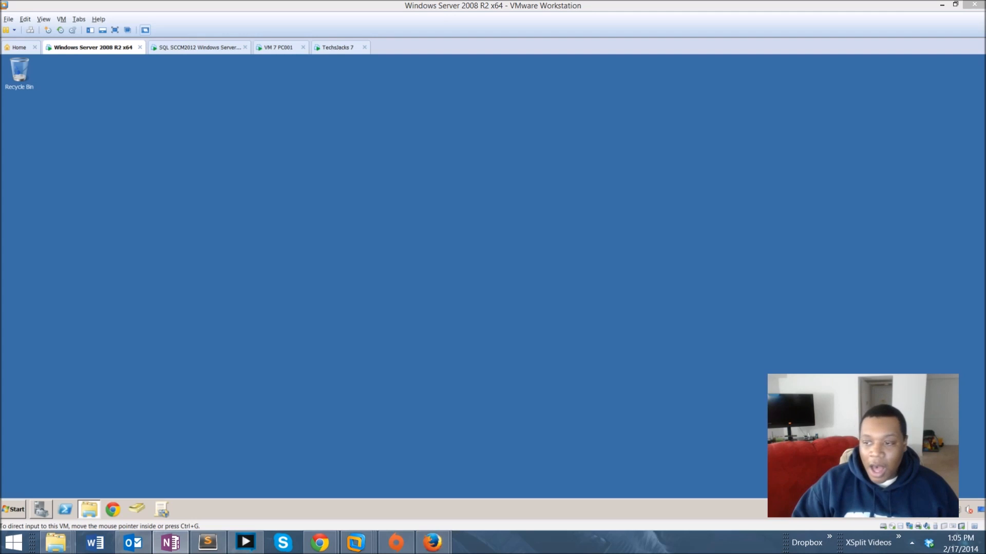
Browse the USB ZED (F:) drive in the file explorer and view the halflife2_1280 image, closing it when done.
{"action": "left_click", "coordinate": [451, 327]}
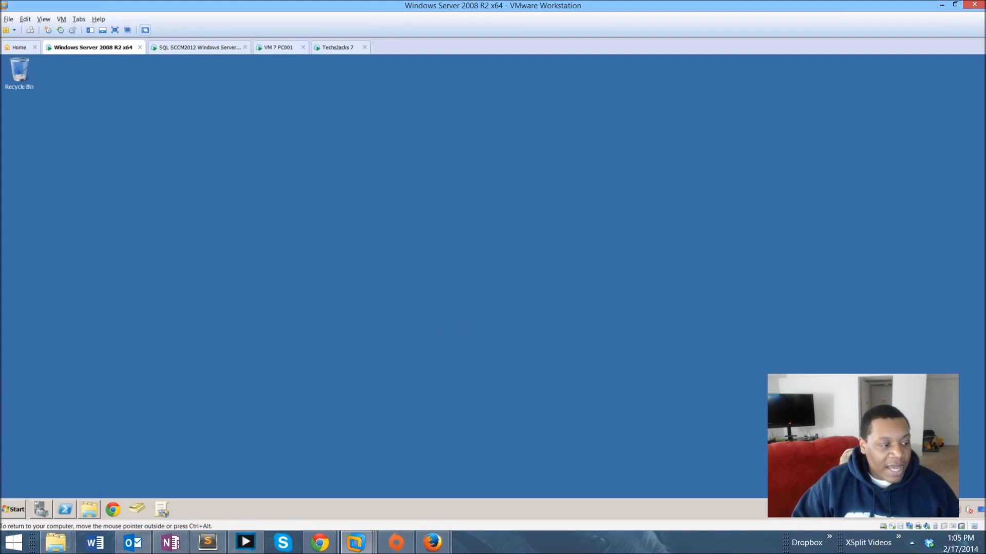
{"action": "key", "text": "super+e"}
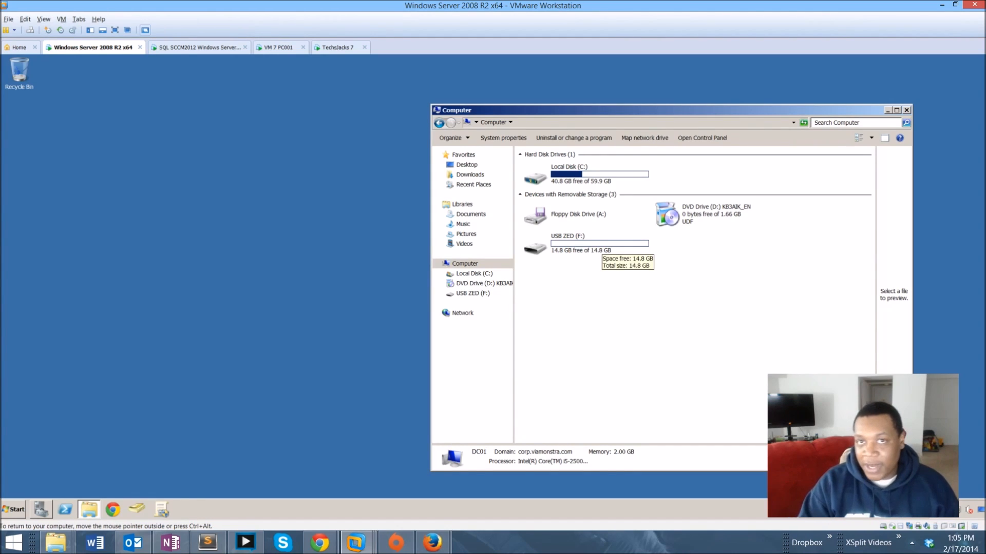
{"action": "double_click", "coordinate": [598, 246]}
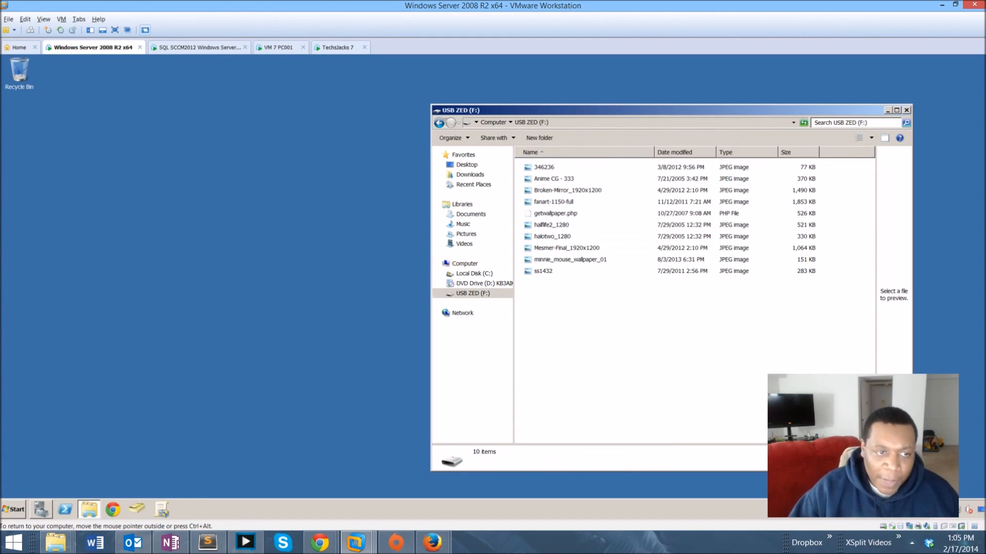
{"action": "double_click", "coordinate": [551, 225]}
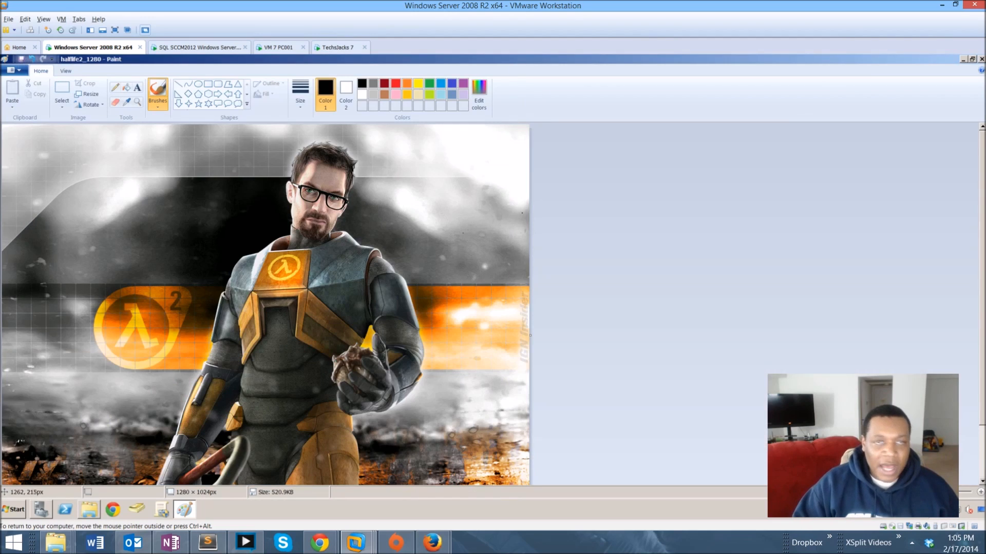
{"action": "left_click", "coordinate": [981, 59]}
{"action": "left_click", "coordinate": [524, 286]}
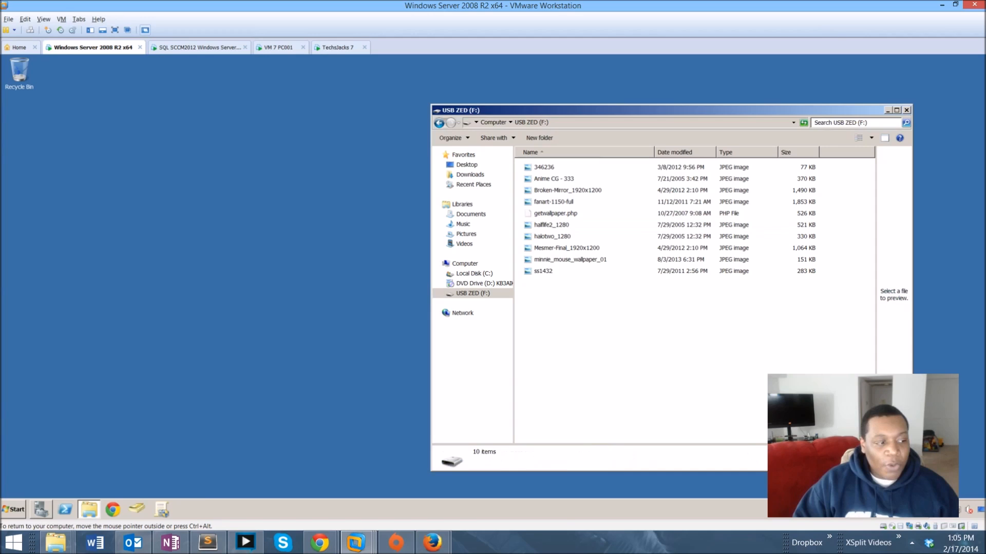
Open an elevated Command Prompt and start the diskpart utility.
{"action": "left_click", "coordinate": [13, 509]}
{"action": "right_click", "coordinate": [35, 287]}
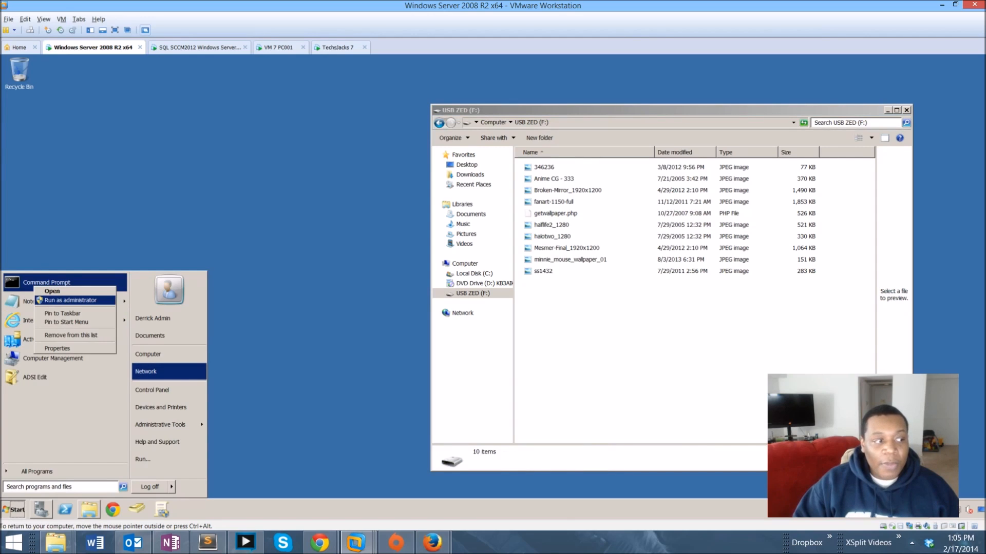
{"action": "left_click", "coordinate": [70, 301]}
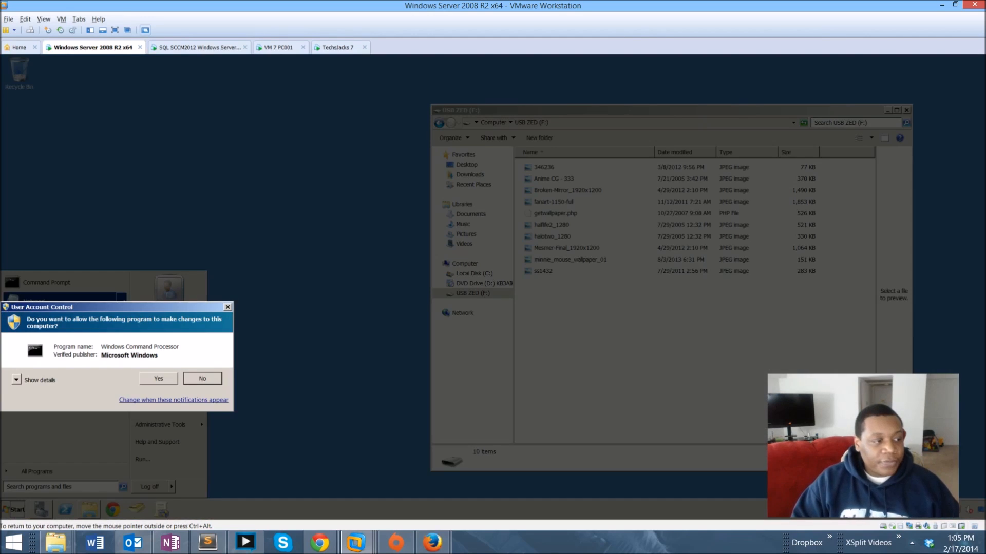
{"action": "left_click", "coordinate": [159, 379]}
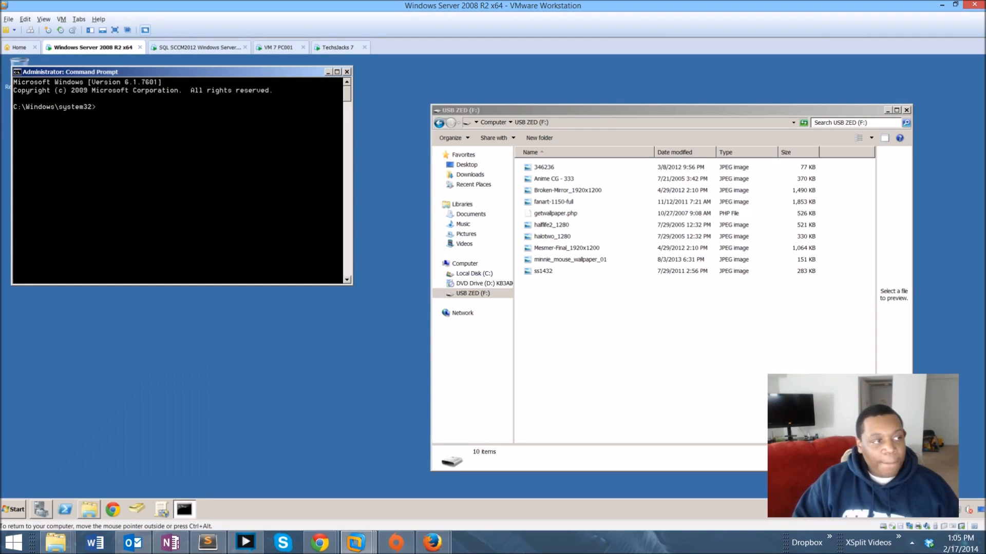
{"action": "type", "text": "diskpart"}
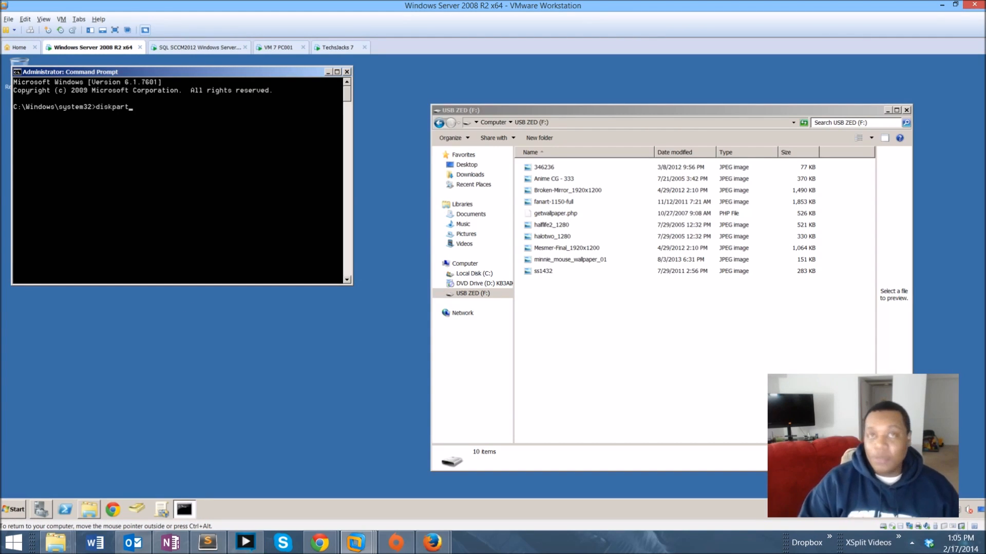
{"action": "key", "text": "Return"}
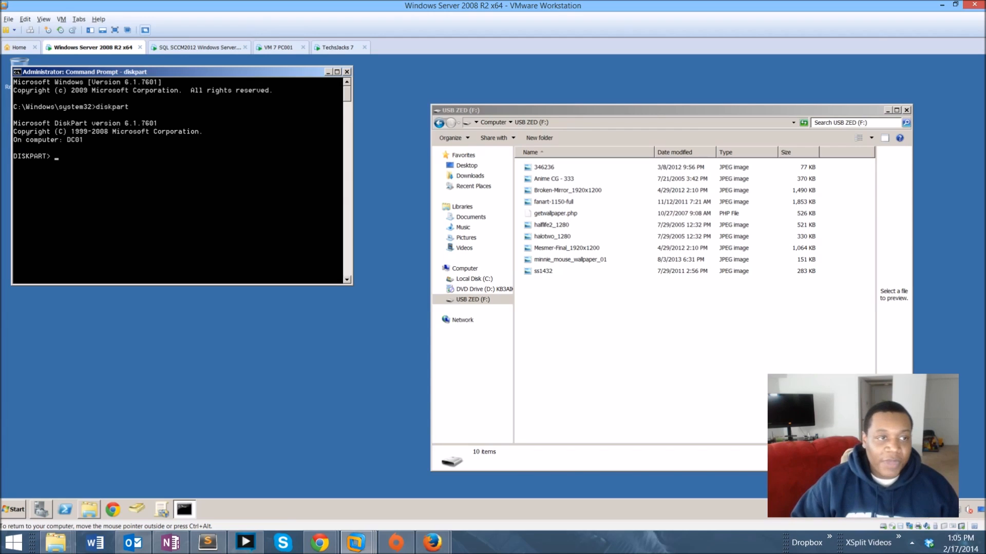
Show the computer's drives in the file explorer and list the volumes in DiskPart with list volume.
{"action": "left_click", "coordinate": [492, 123]}
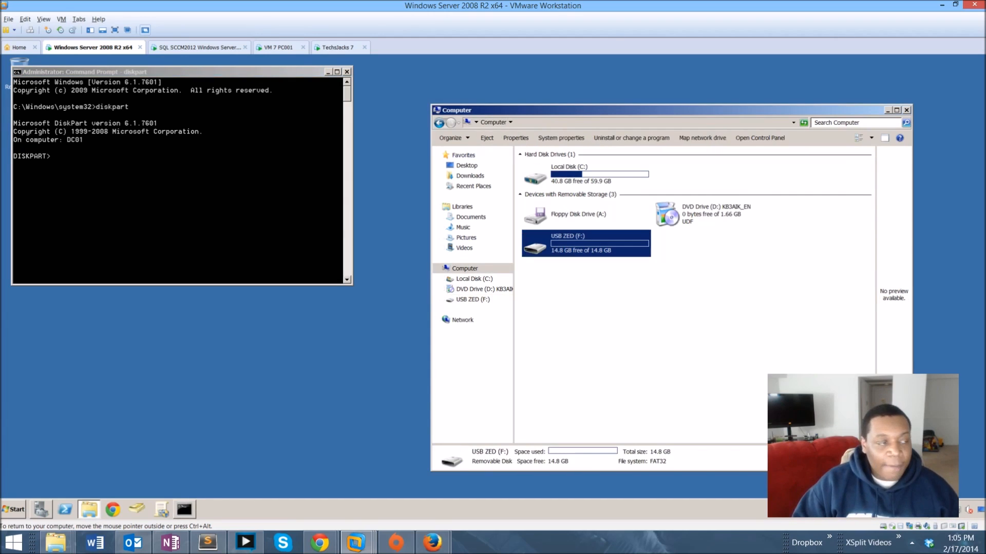
{"action": "left_click", "coordinate": [180, 181]}
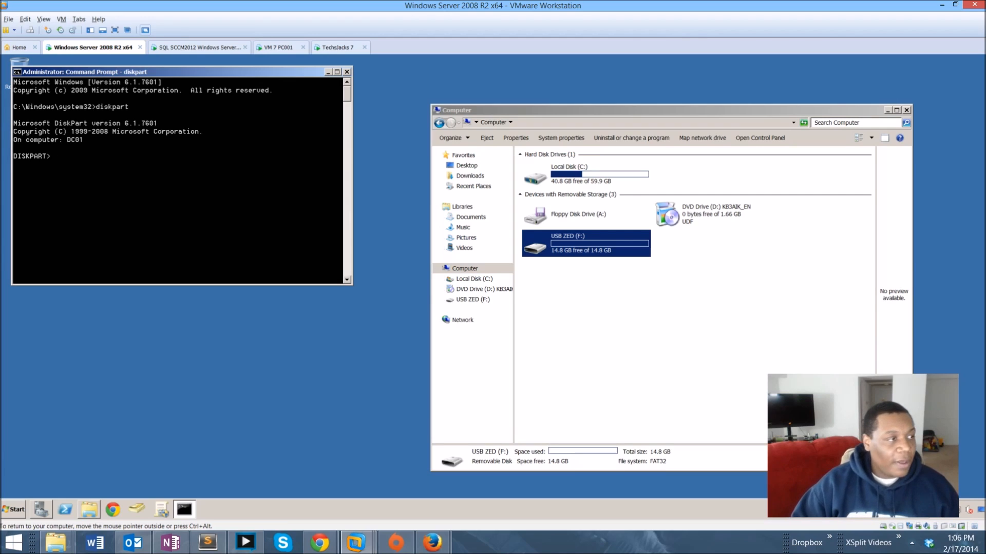
{"action": "type", "text": "ist "}
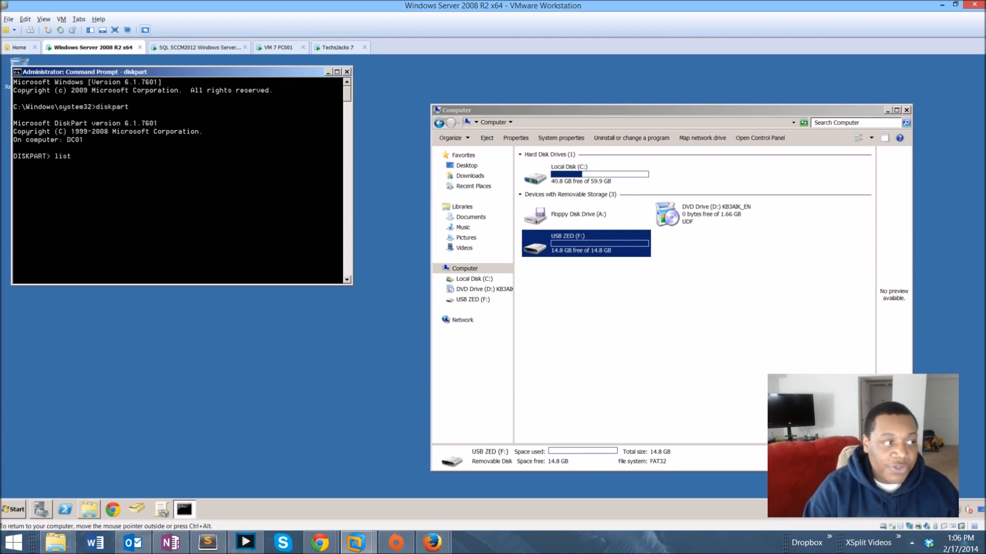
{"action": "type", "text": "volume"}
{"action": "key", "text": "Return"}
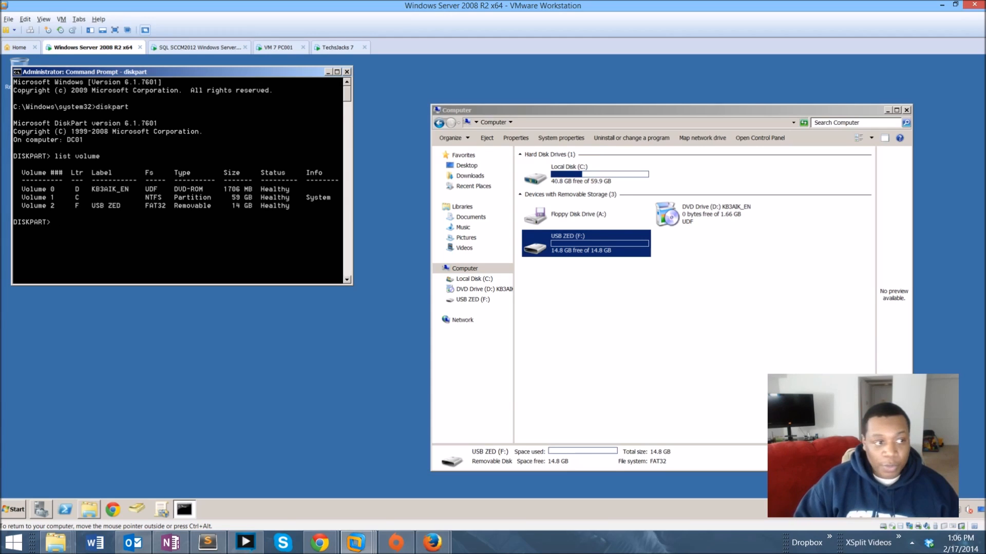
Check the properties of the USB ZED (F:) drive and look through its contents.
{"action": "right_click", "coordinate": [601, 258]}
{"action": "right_click", "coordinate": [567, 240]}
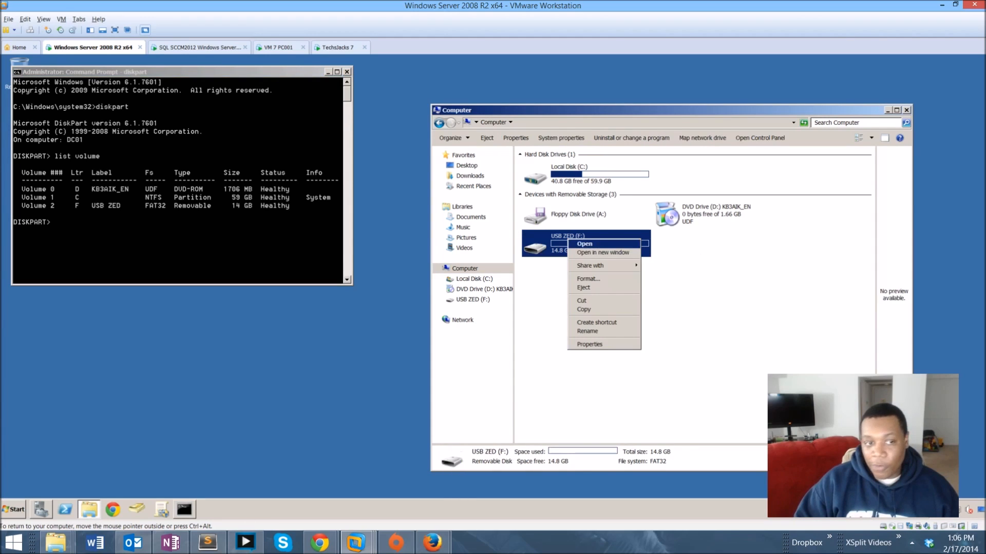
{"action": "left_click", "coordinate": [589, 344]}
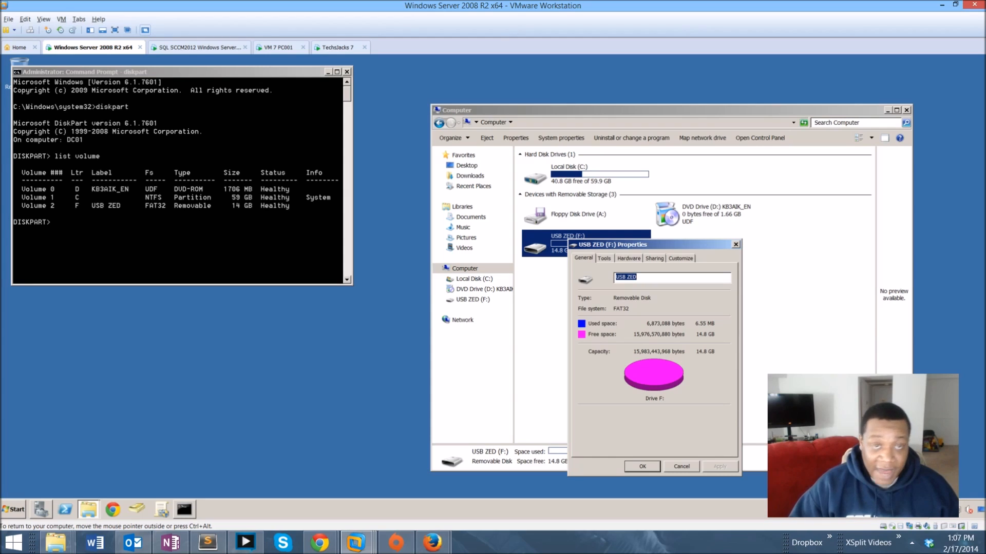
{"action": "key", "text": "Escape"}
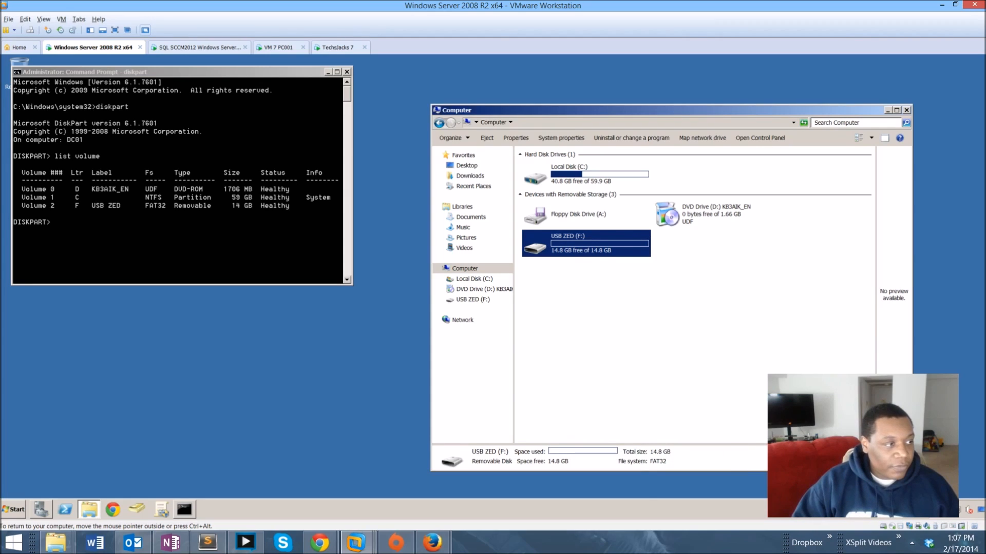
{"action": "key", "text": "alt+Tab"}
{"action": "double_click", "coordinate": [585, 243]}
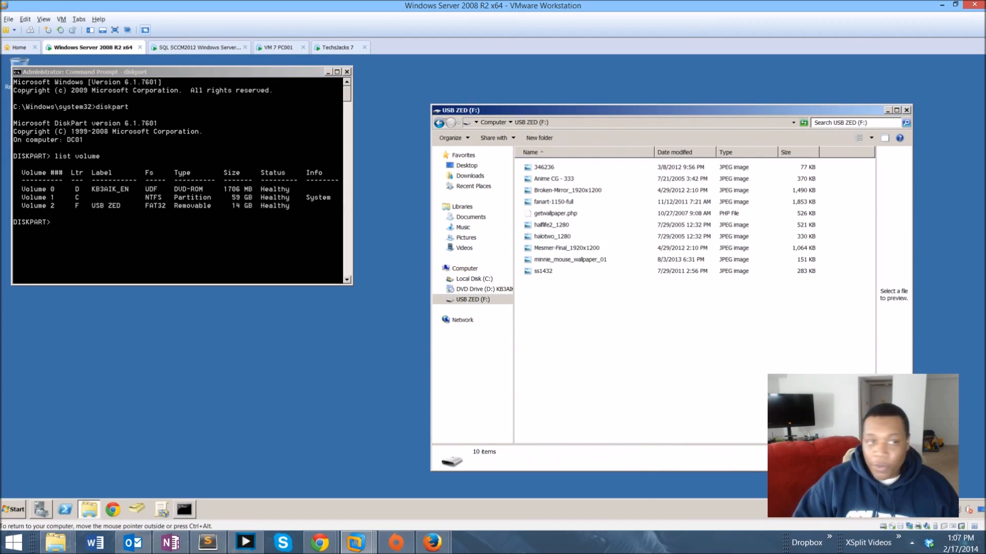
{"action": "key", "text": "BackSpace"}
{"action": "key", "text": "alt+Tab"}
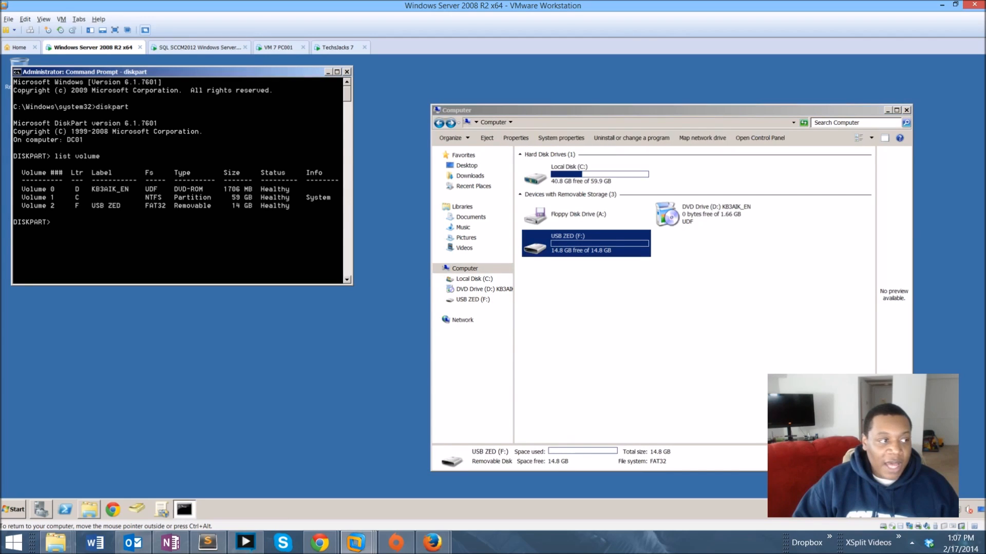
List the disks in DiskPart with list disk and compare them with DVD Drive (D:) in the file explorer.
{"action": "type", "text": "list disk"}
{"action": "key", "text": "Return"}
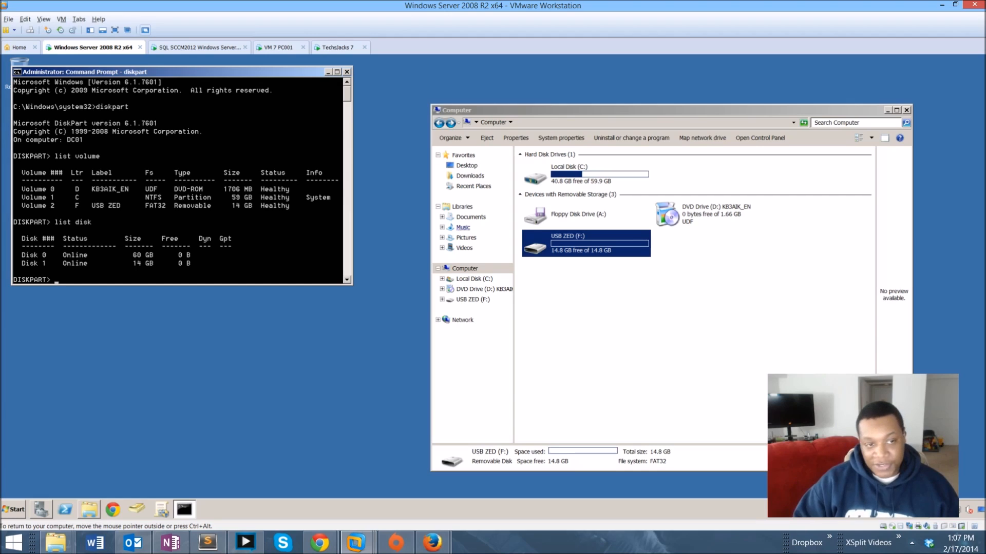
{"action": "left_click", "coordinate": [717, 214]}
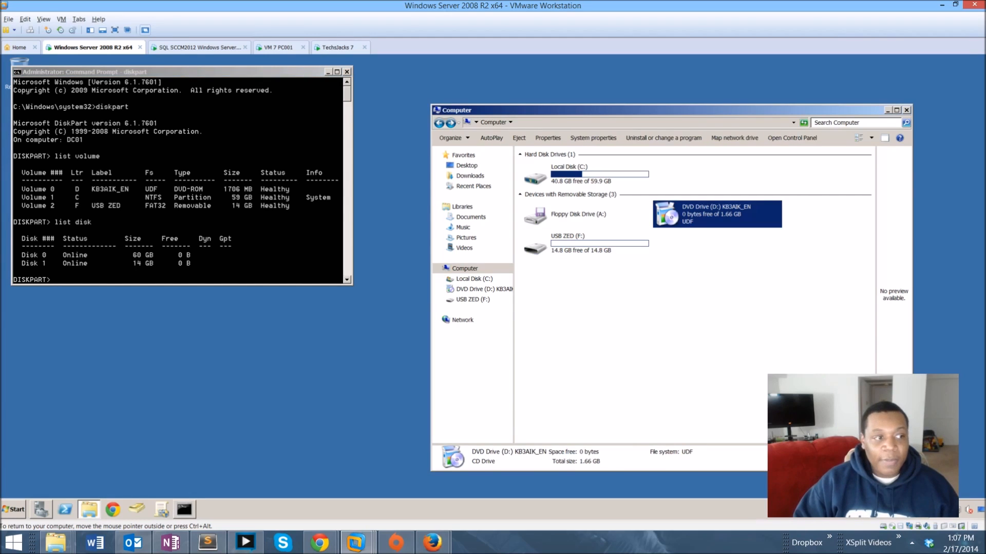
{"action": "left_click", "coordinate": [216, 231]}
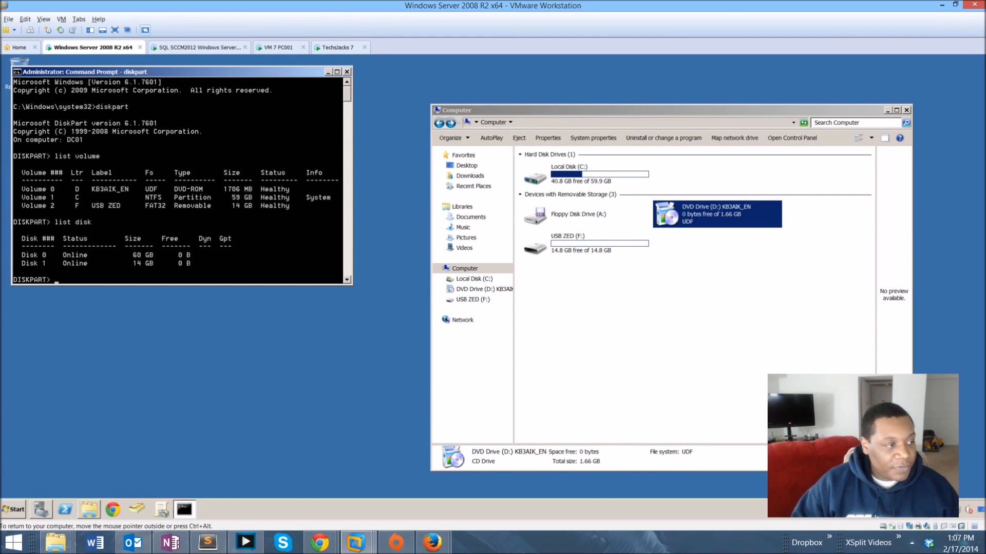
Select disk 1 in DiskPart and list the disks again to check the selection.
{"action": "type", "text": "select"}
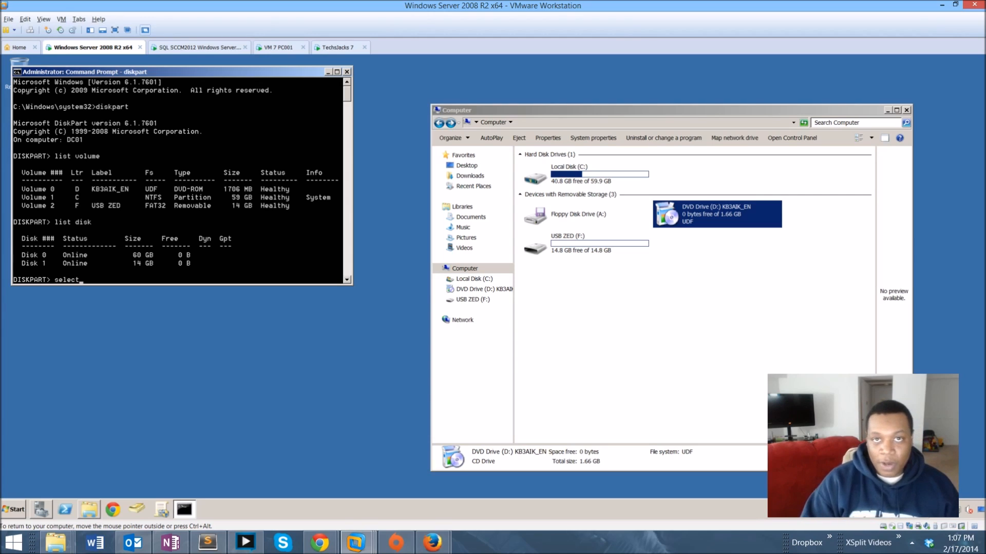
{"action": "type", "text": " disk 1"}
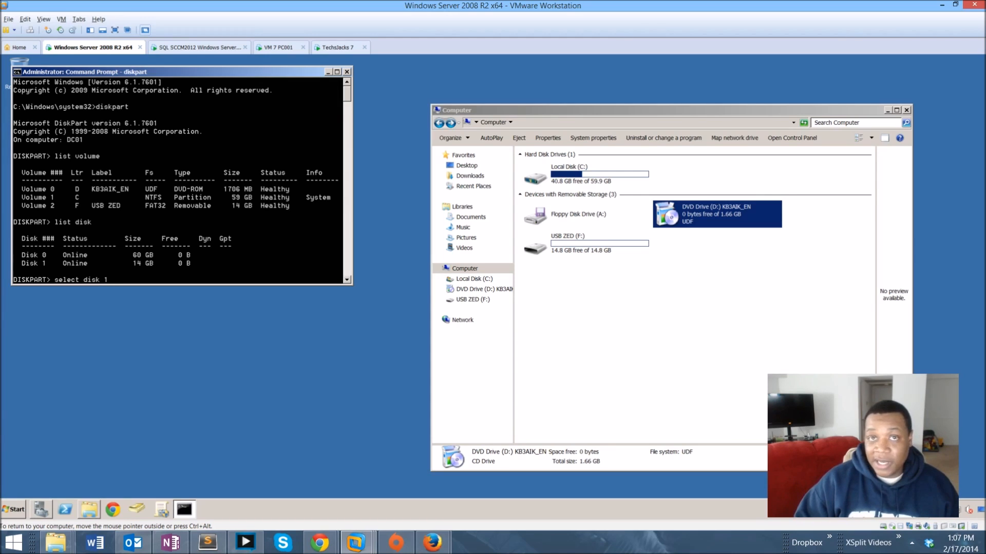
{"action": "key", "text": "Return"}
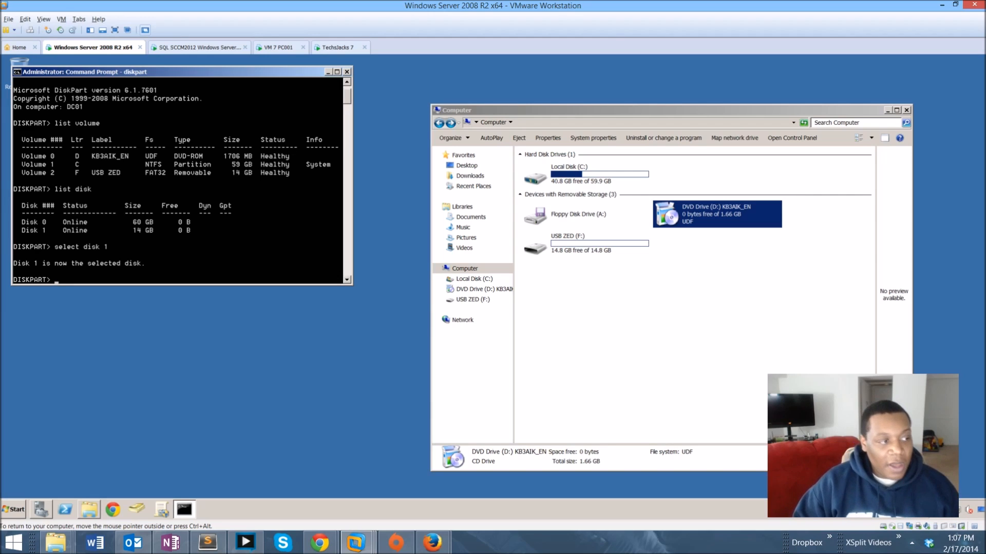
{"action": "key", "text": "Up"}
{"action": "key", "text": "Up"}
{"action": "key", "text": "Return"}
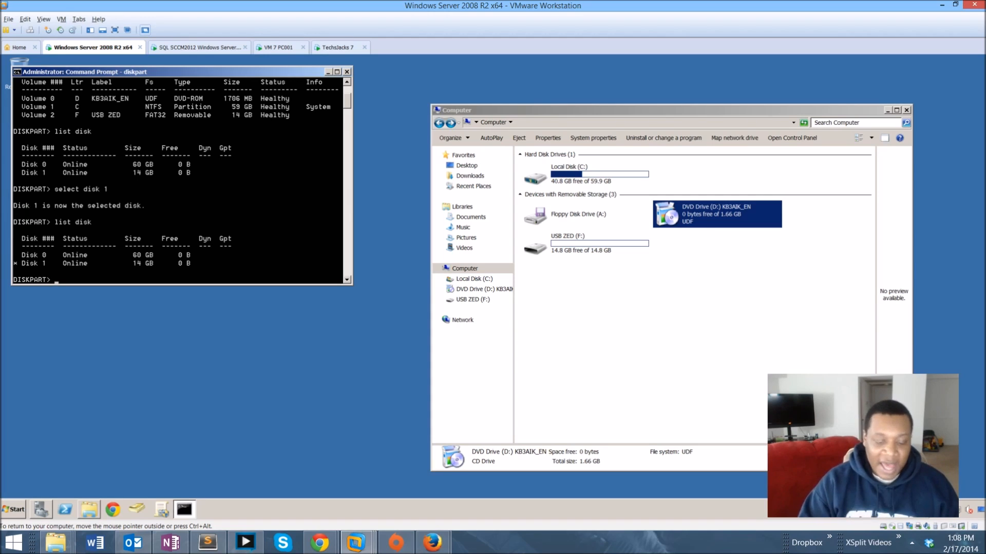
Wipe the selected disk with the clean command and try to open the USB ZED (F:) drive.
{"action": "type", "text": "ean"}
{"action": "key", "text": "Return"}
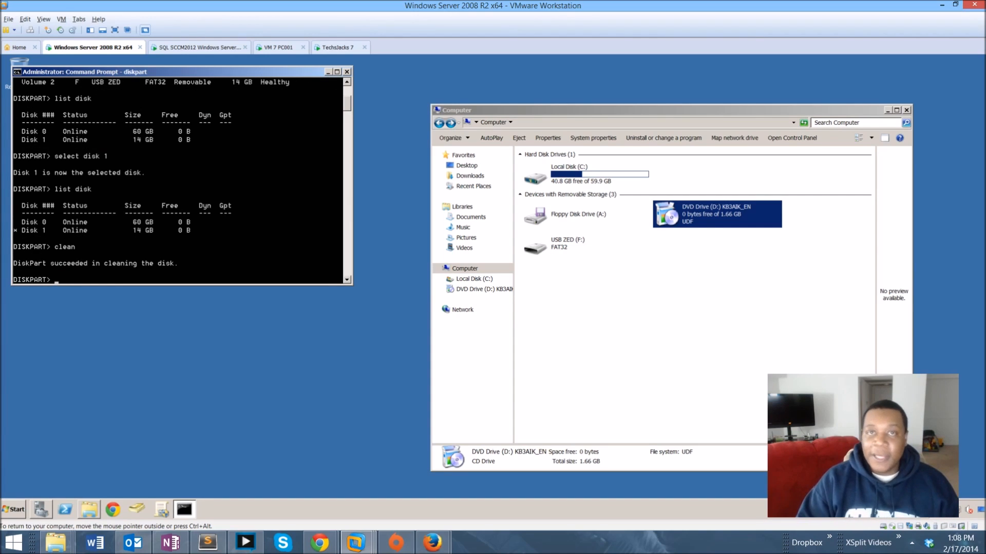
{"action": "left_click", "coordinate": [662, 308]}
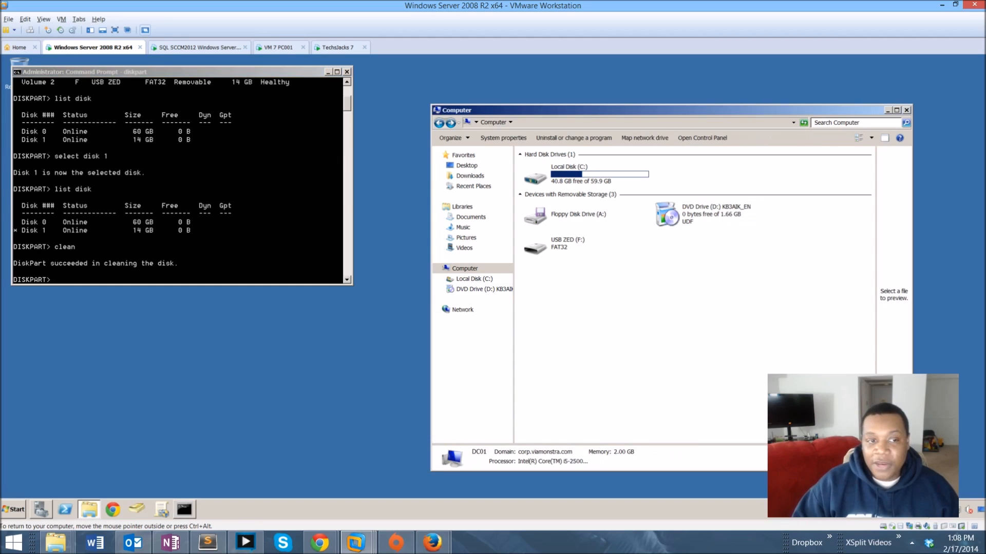
{"action": "double_click", "coordinate": [560, 242]}
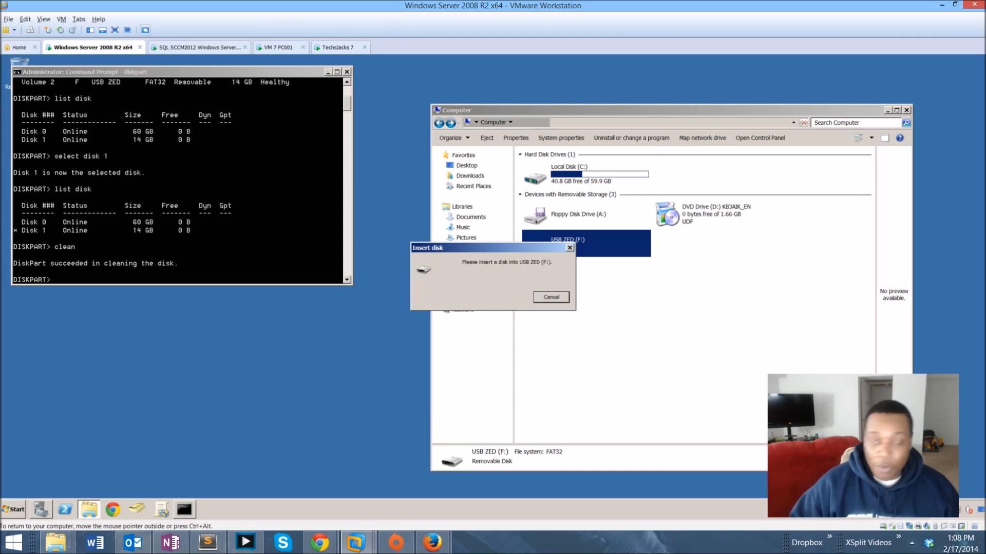
{"action": "key", "text": "Escape"}
{"action": "key", "text": "alt+Tab"}
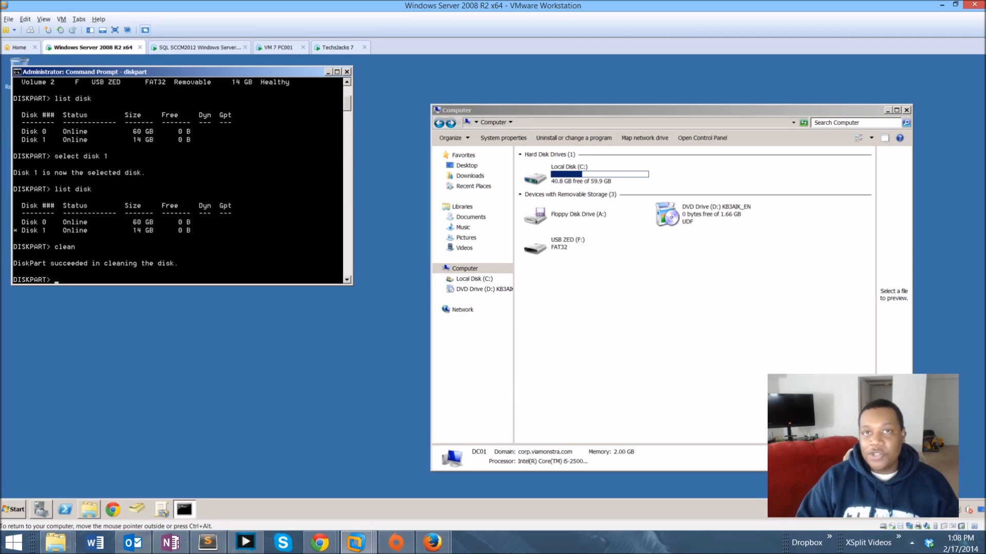
Create a primary partition on the selected disk with the create partition primary command in DiskPart.
{"action": "key", "text": "alt+Tab"}
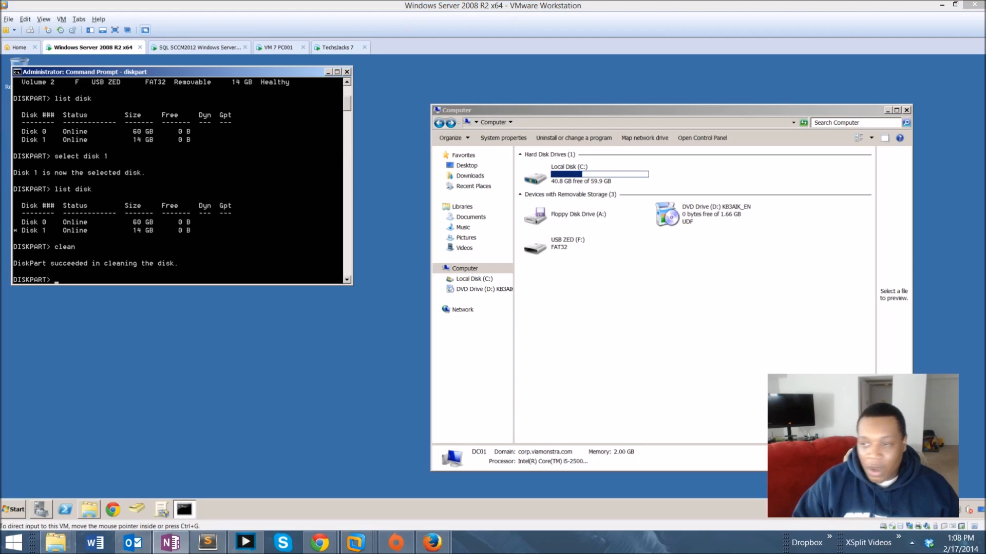
{"action": "left_click", "coordinate": [143, 281]}
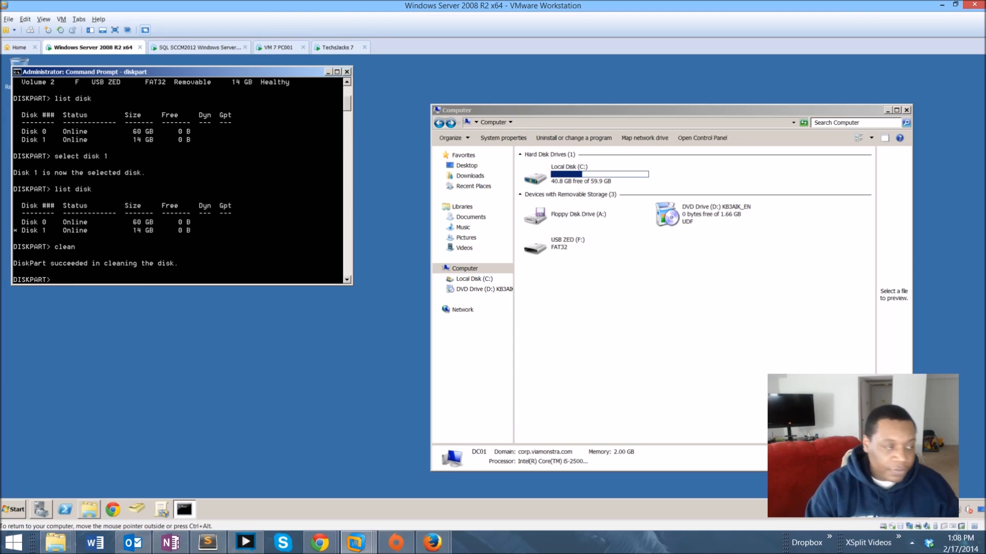
{"action": "type", "text": "creat"}
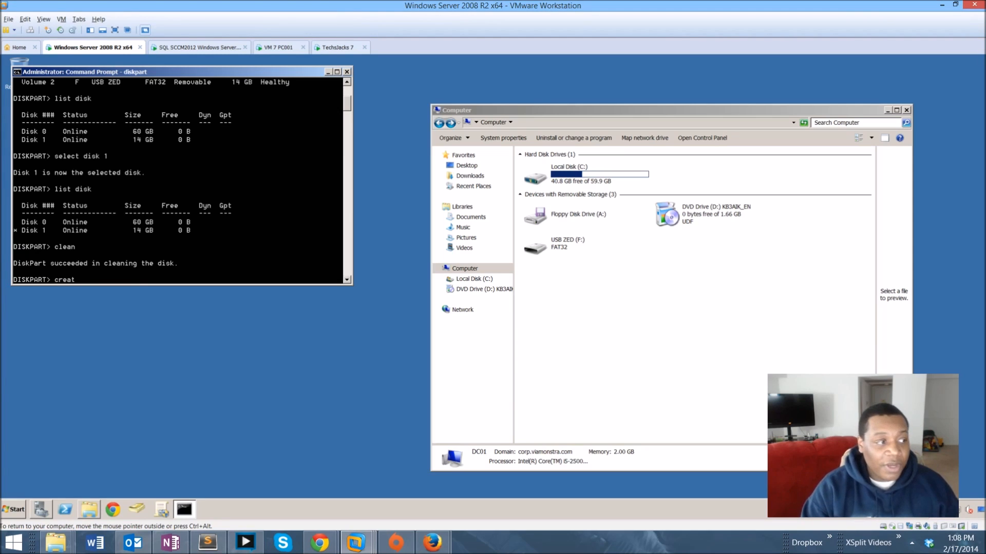
{"action": "type", "text": "e par pri"}
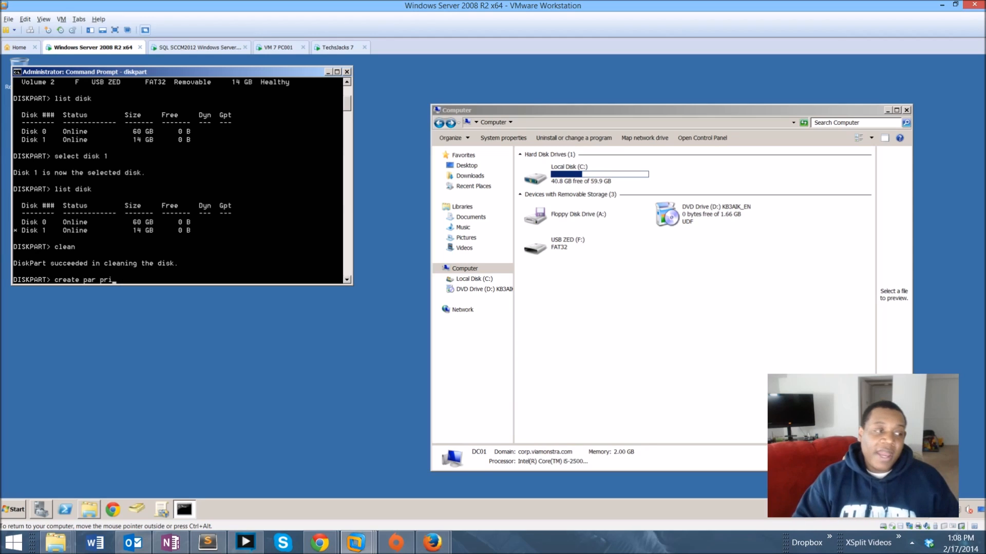
{"action": "key", "text": "BackSpace"}
{"action": "key", "text": "BackSpace"}
{"action": "key", "text": "BackSpace"}
{"action": "key", "text": "BackSpace"}
{"action": "type", "text": "yi"}
{"action": "key", "text": "BackSpace"}
{"action": "key", "text": "BackSpace"}
{"action": "type", "text": "tition primary"}
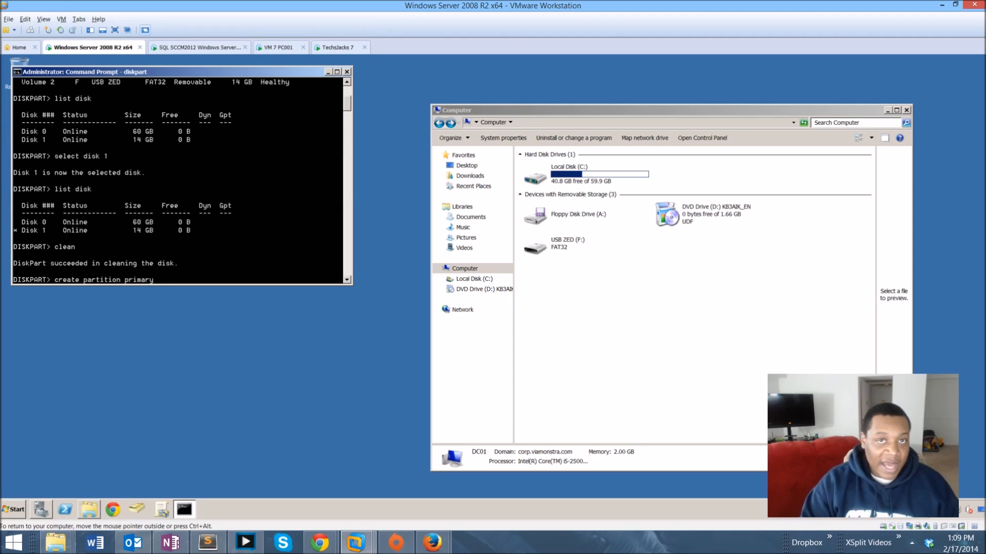
{"action": "key", "text": "Return"}
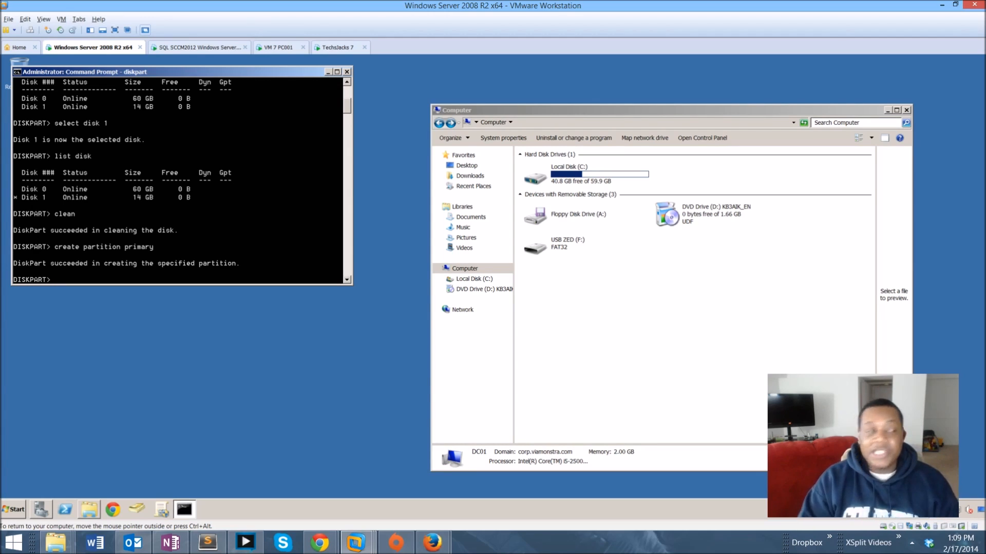
Try to open the USB ZED (F:) drive in the file explorer without formatting it there, and dismiss the dialogs.
{"action": "double_click", "coordinate": [567, 243]}
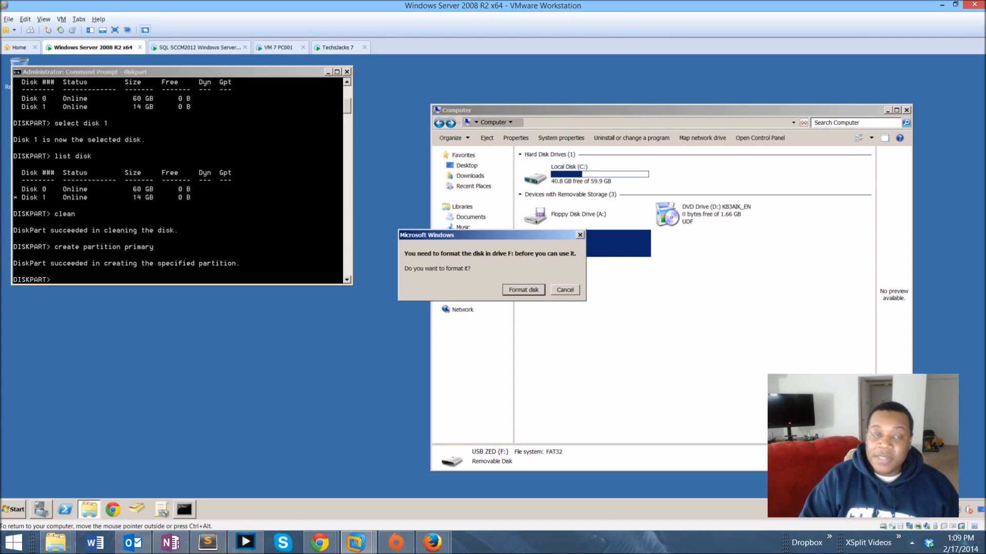
{"action": "left_click", "coordinate": [565, 289]}
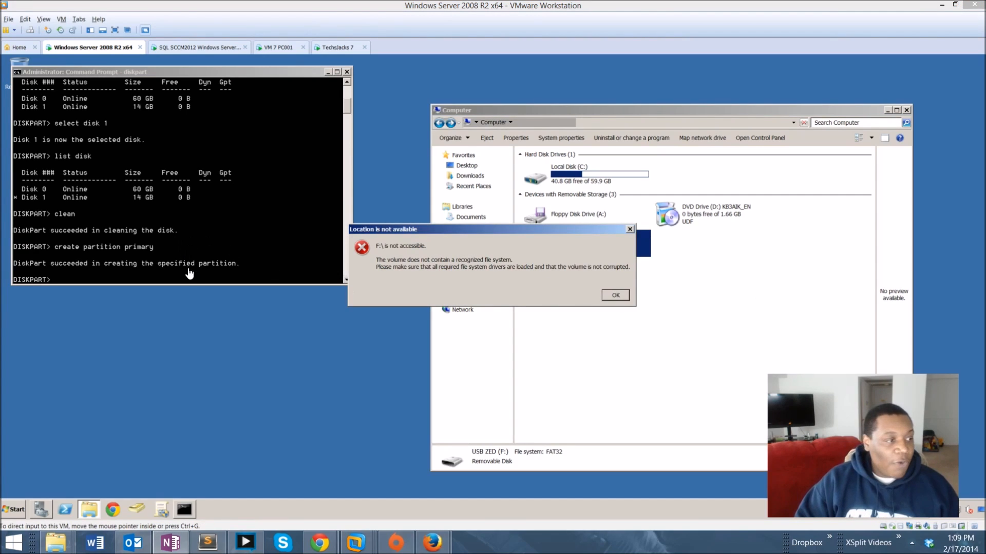
{"action": "left_click", "coordinate": [614, 296]}
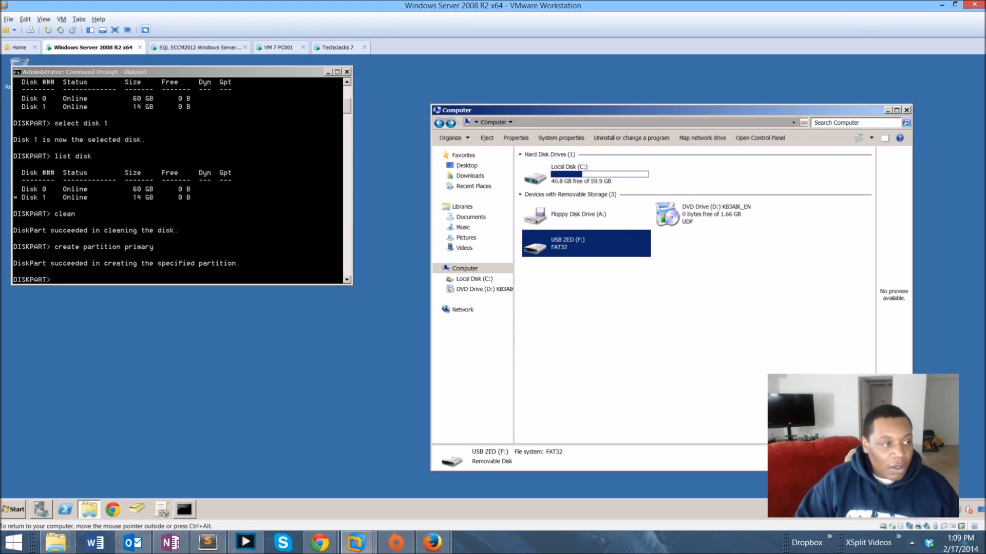
Quick-format the new partition as NTFS in DiskPart with format fs=ntfs quick.
{"action": "left_click", "coordinate": [183, 205]}
{"action": "type", "text": "form"}
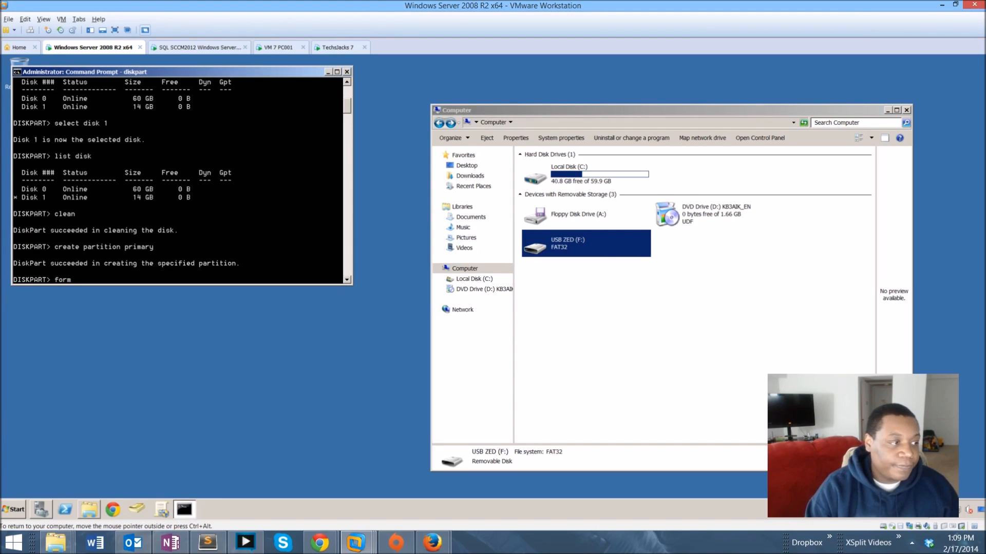
{"action": "type", "text": "at fs"}
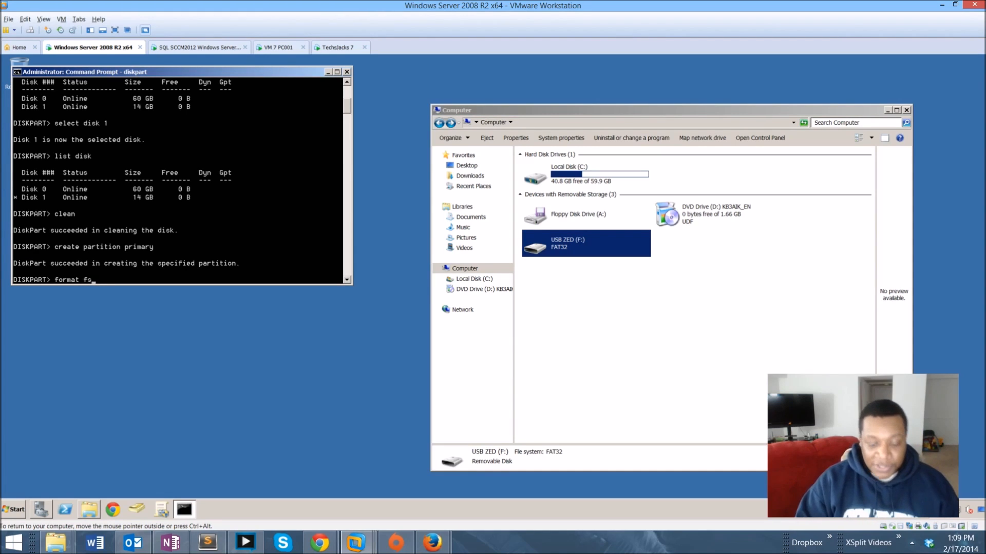
{"action": "type", "text": "=ntfs quick"}
{"action": "key", "text": "Return"}
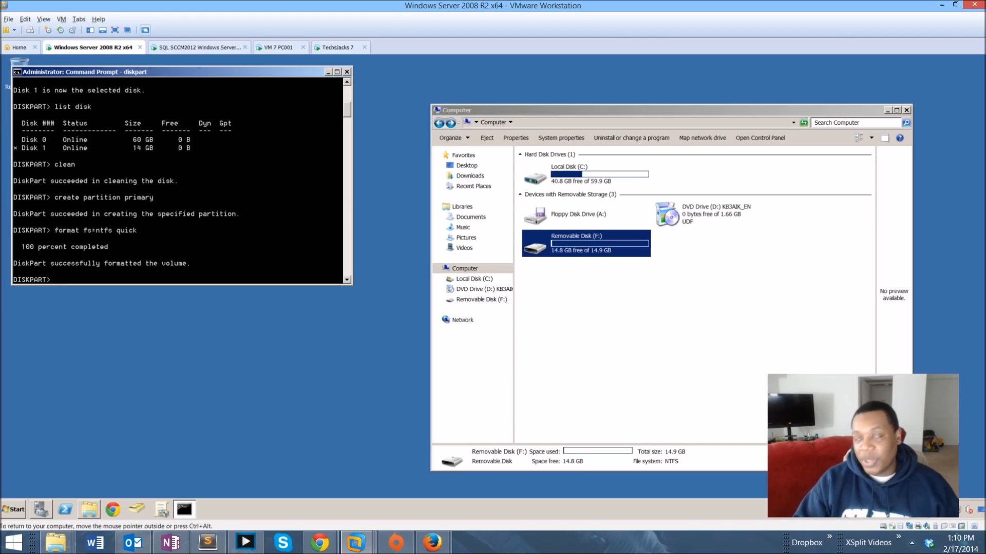
Assign drive letter Z to the formatted volume with assign letter=Z and close the AutoPlay window.
{"action": "type", "text": "assign"}
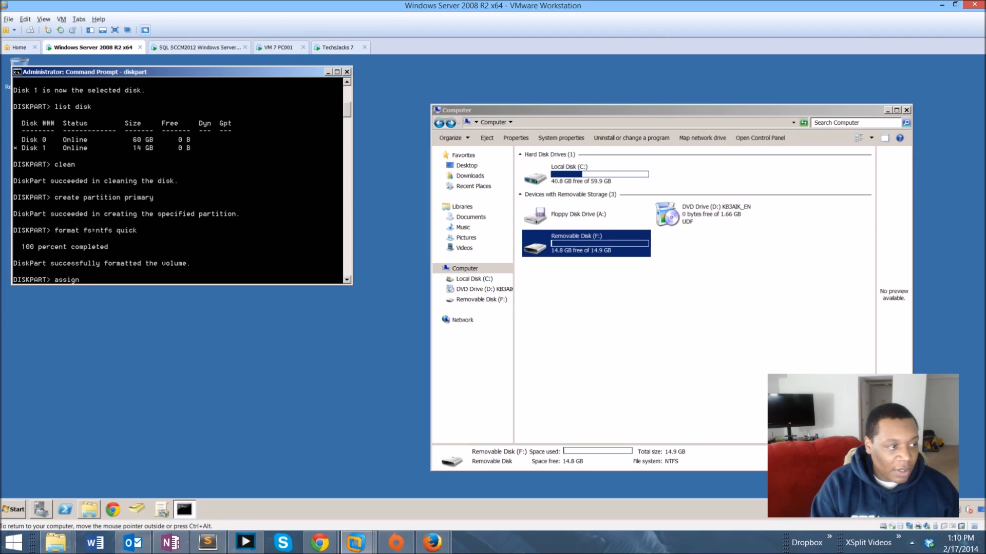
{"action": "type", "text": " letter"}
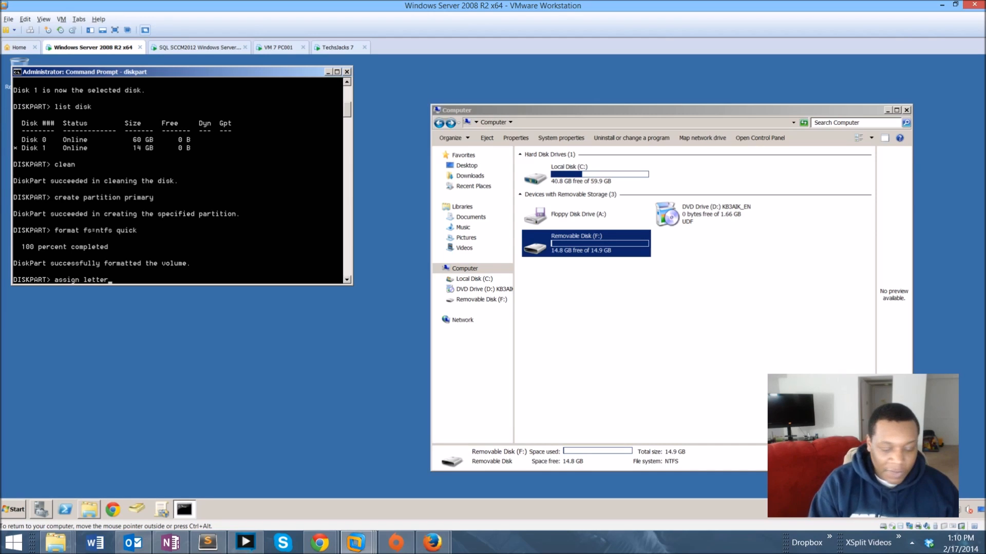
{"action": "type", "text": "="}
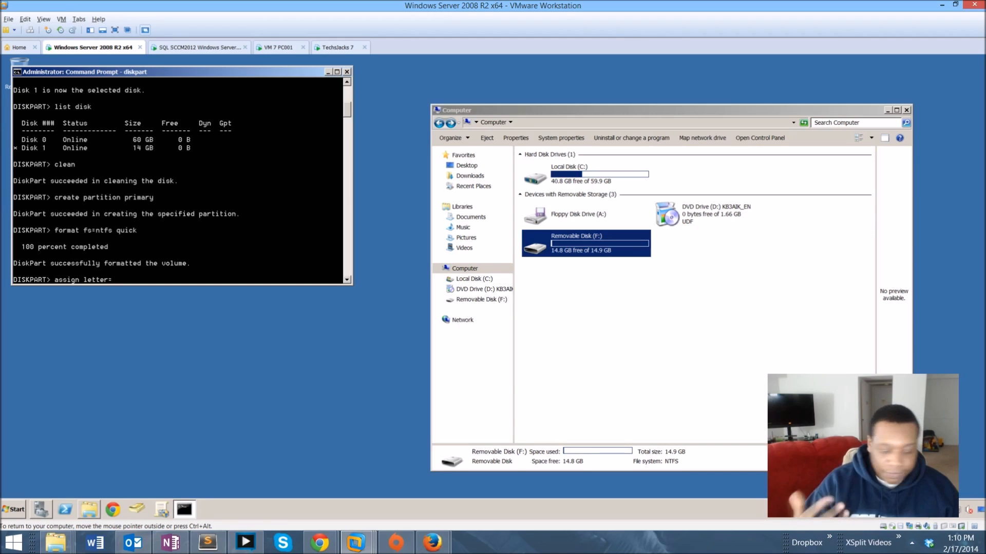
{"action": "type", "text": "Z"}
{"action": "key", "text": "Return"}
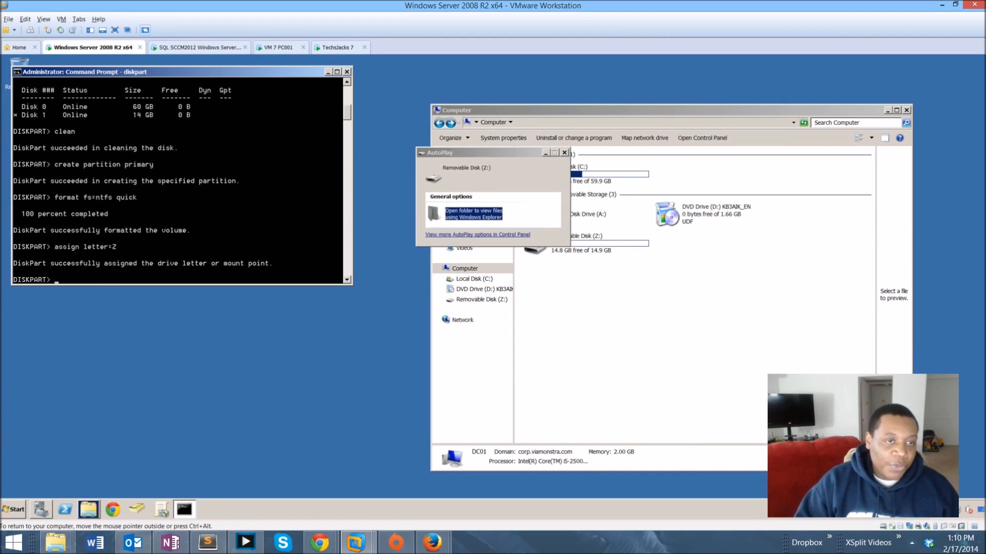
{"action": "left_click", "coordinate": [564, 152]}
Check the details of the Removable Disk (Z:) drive in the file explorer.
{"action": "left_click", "coordinate": [641, 308]}
{"action": "left_click", "coordinate": [585, 244]}
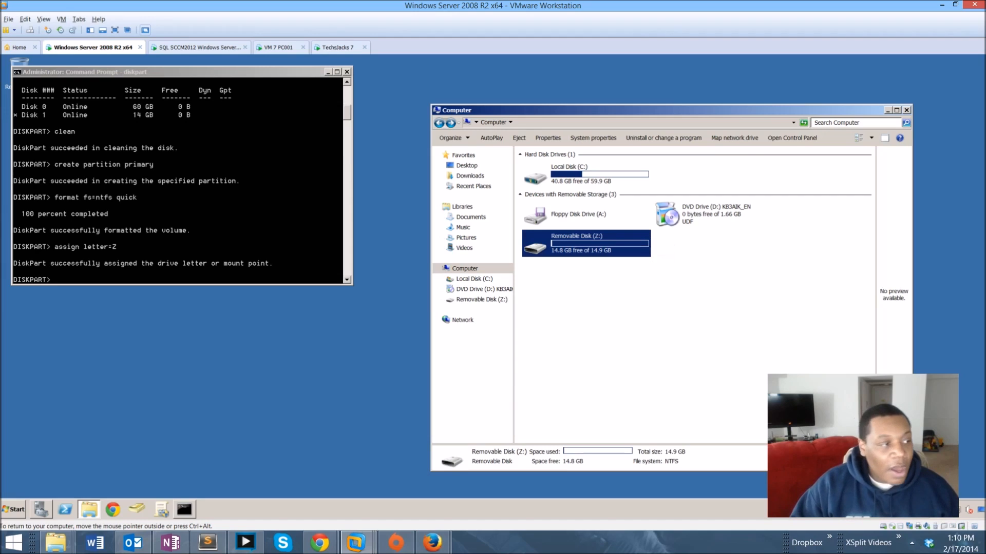
{"action": "left_click", "coordinate": [590, 303]}
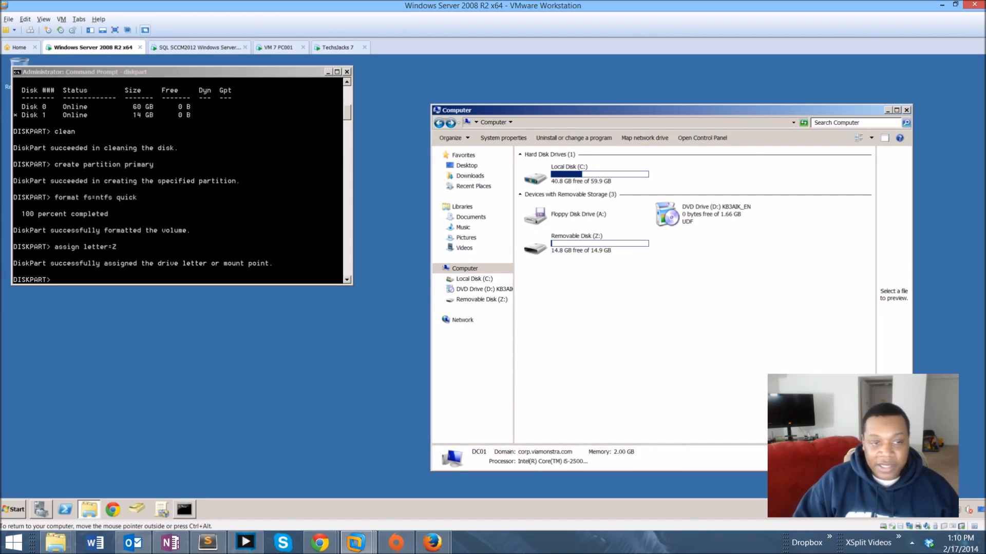
Mark the current partition as active in DiskPart with the active command.
{"action": "left_click", "coordinate": [221, 205]}
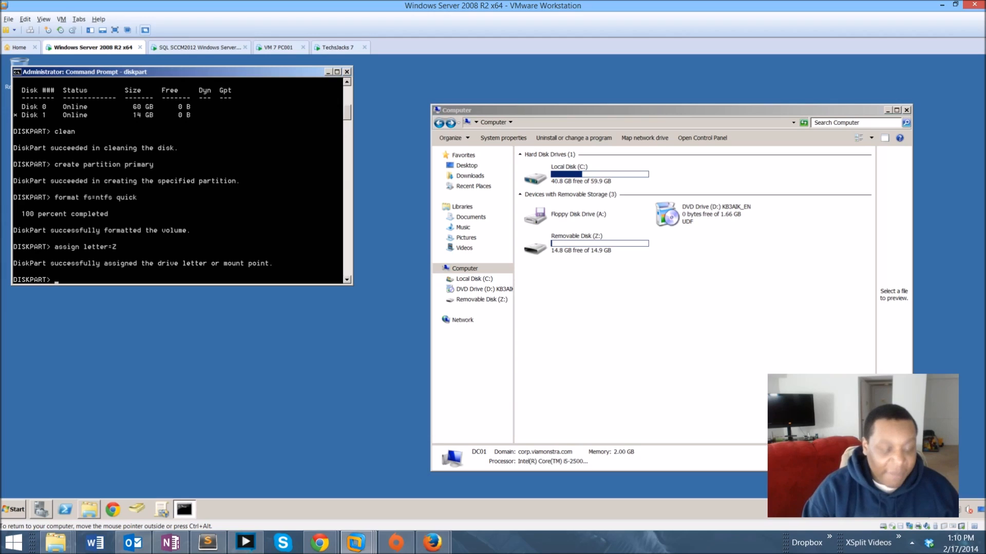
{"action": "type", "text": "active"}
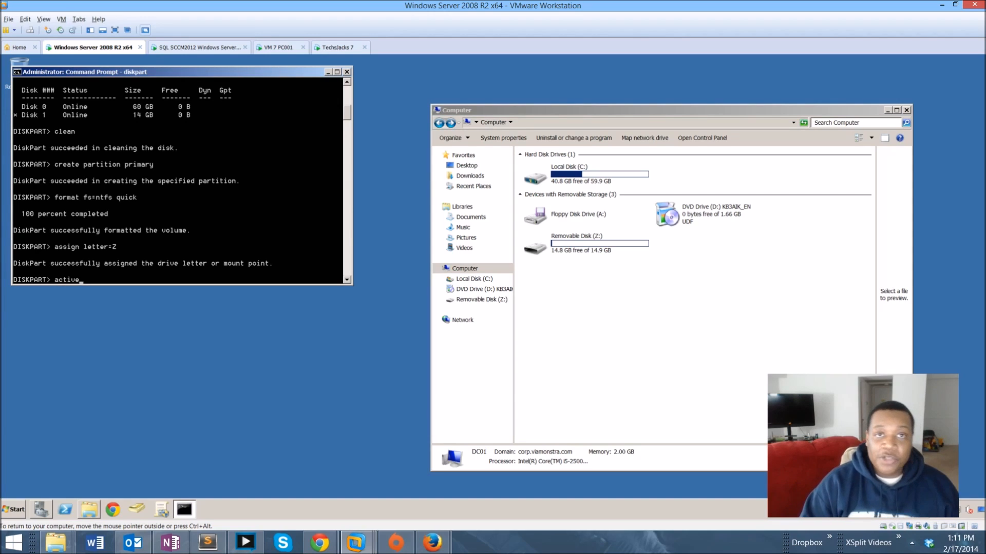
{"action": "key", "text": "Return"}
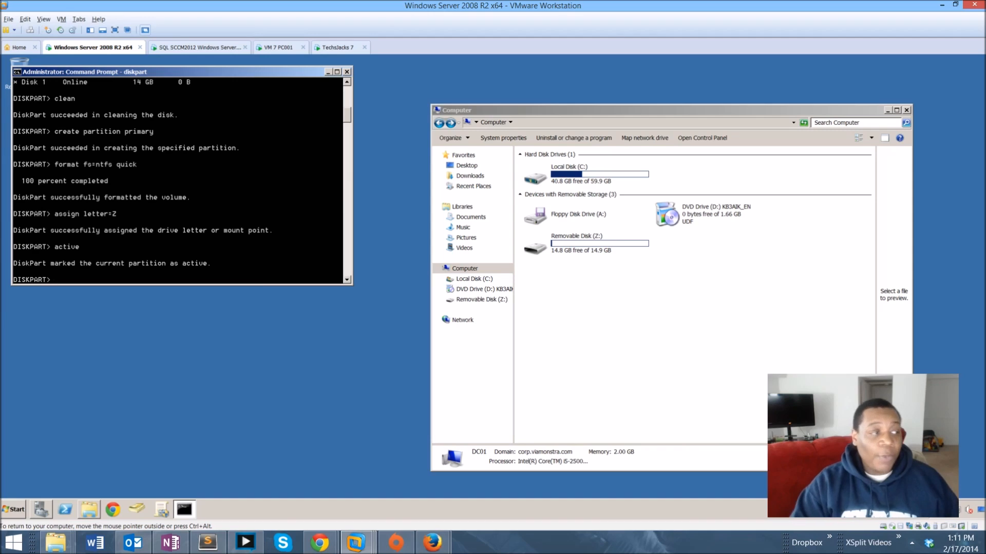
Leave DiskPart and the Command Prompt with exit, and open the Removable Disk (Z:) drive.
{"action": "type", "text": "exit"}
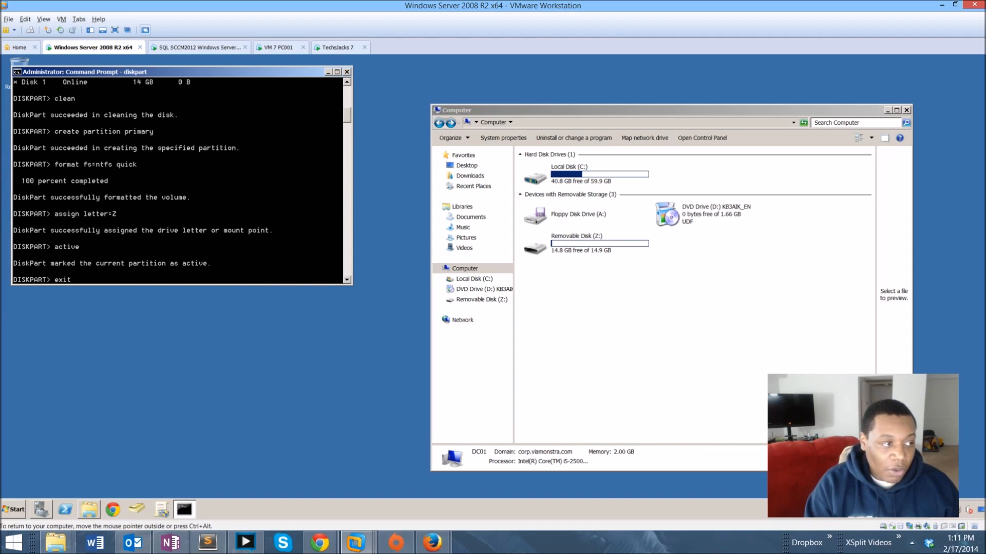
{"action": "key", "text": "Return"}
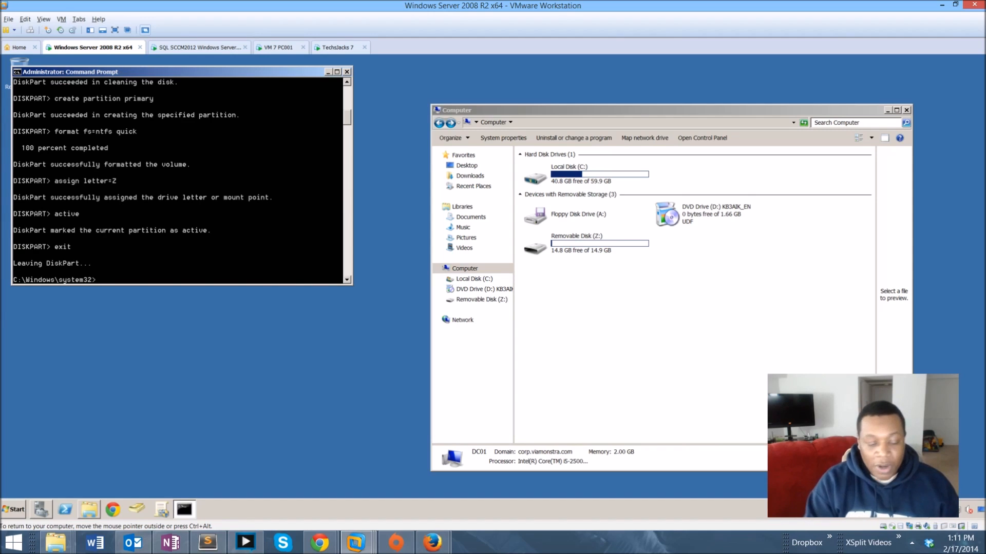
{"action": "type", "text": "exit"}
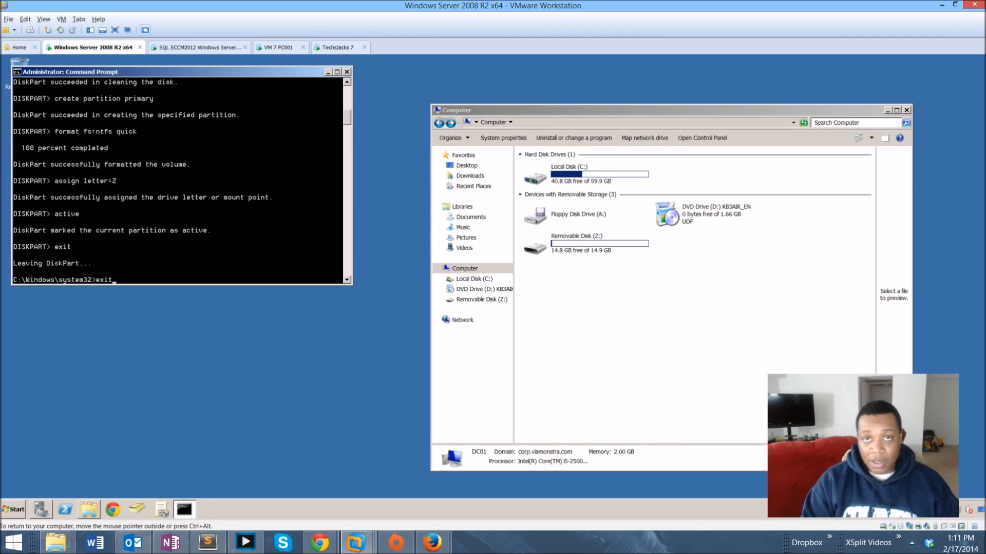
{"action": "key", "text": "Return"}
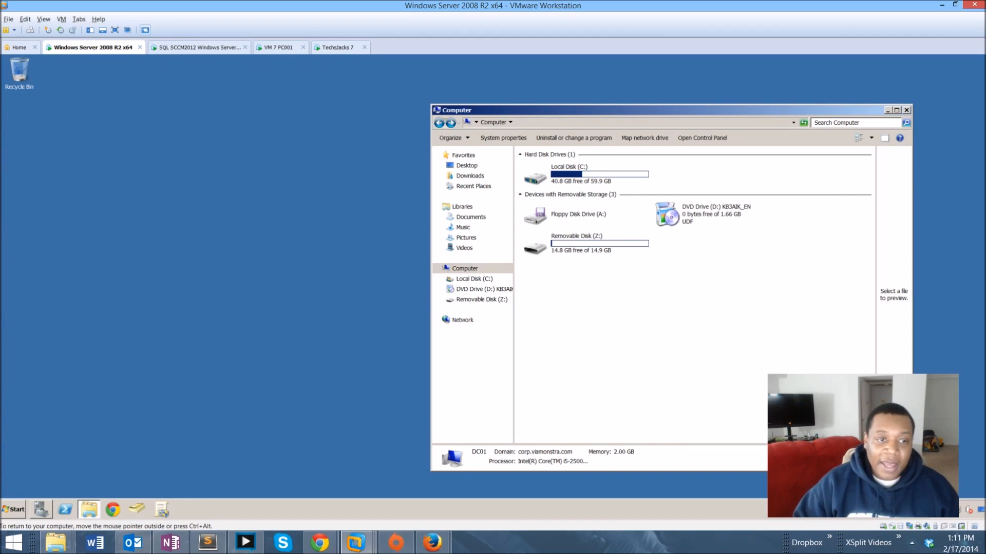
{"action": "double_click", "coordinate": [586, 244]}
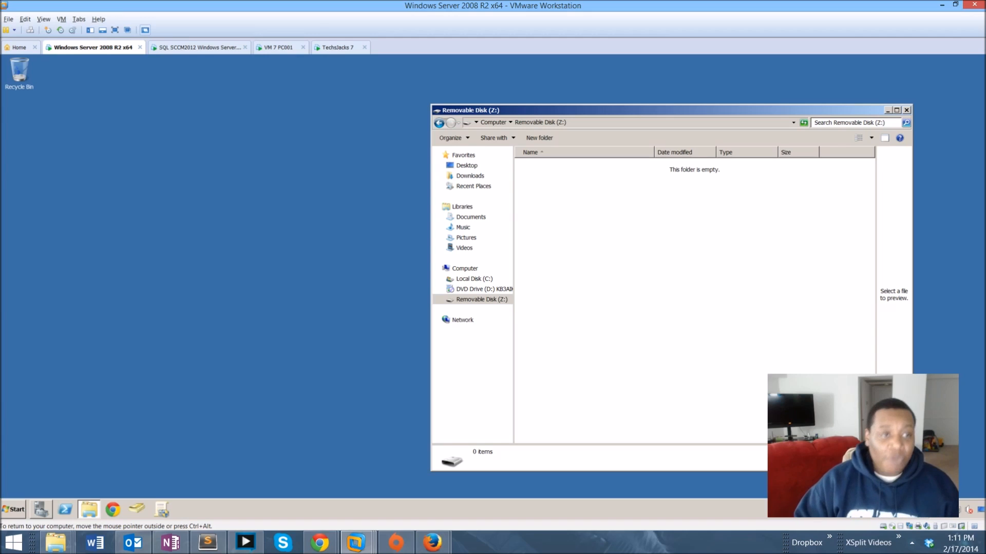